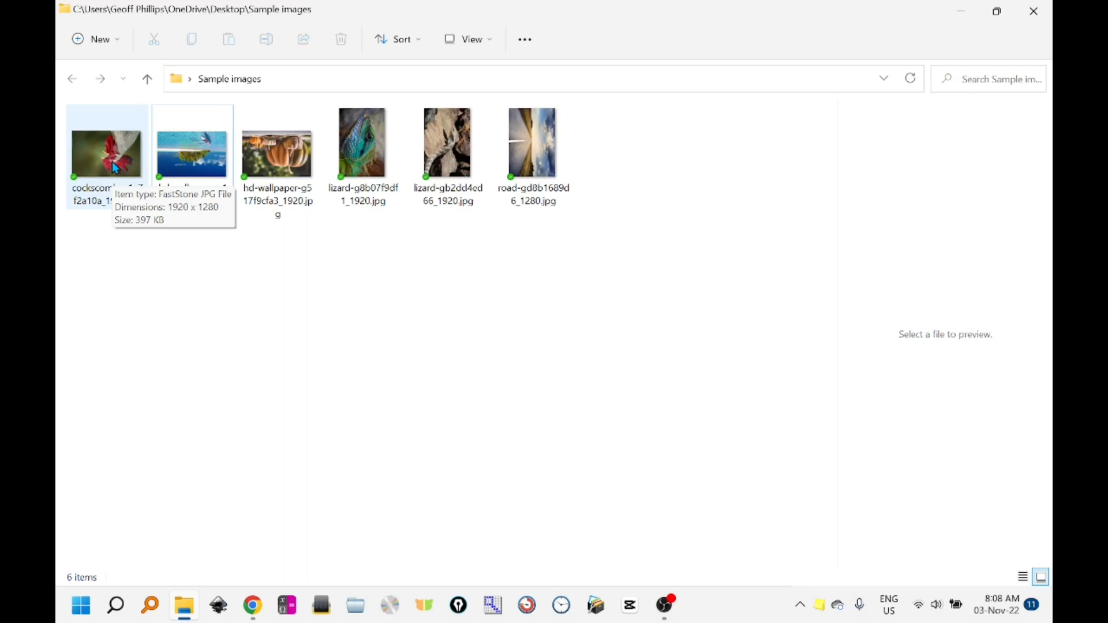
- Review the apps offered for opening the cockscomb JPG file and dismiss the chooser without changing the default
click(116, 163)
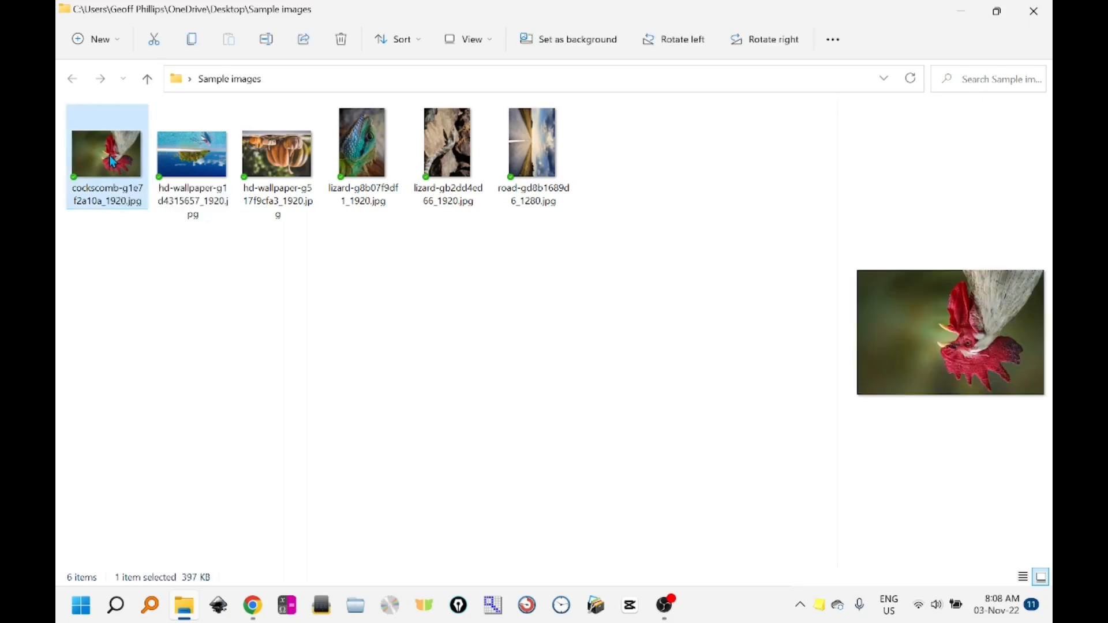
right_click(115, 163)
mouse_move(166, 276)
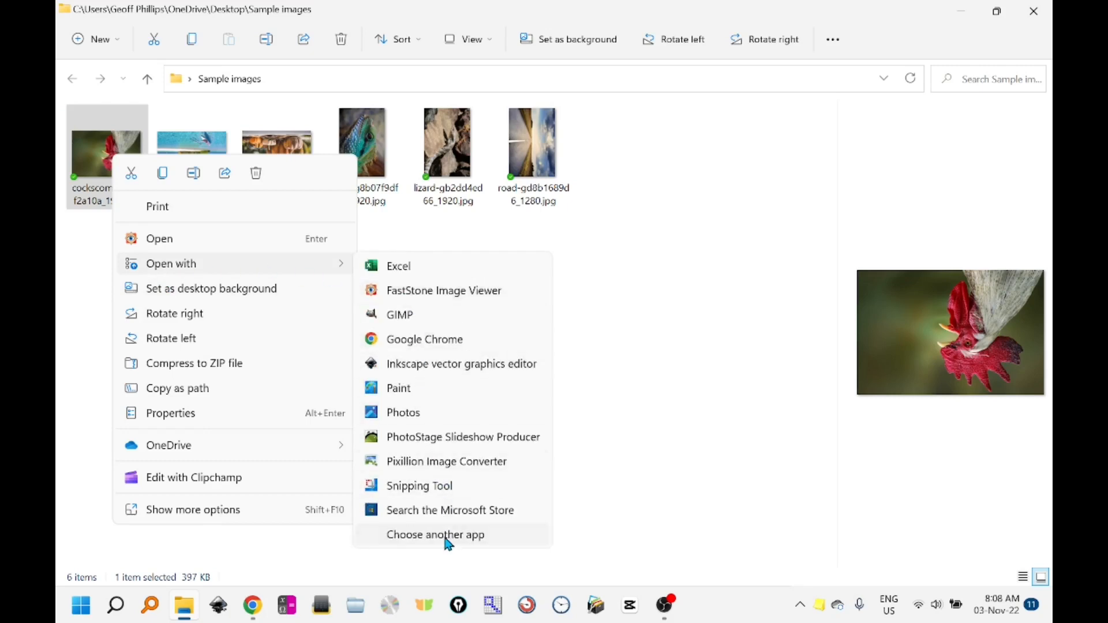
click(448, 537)
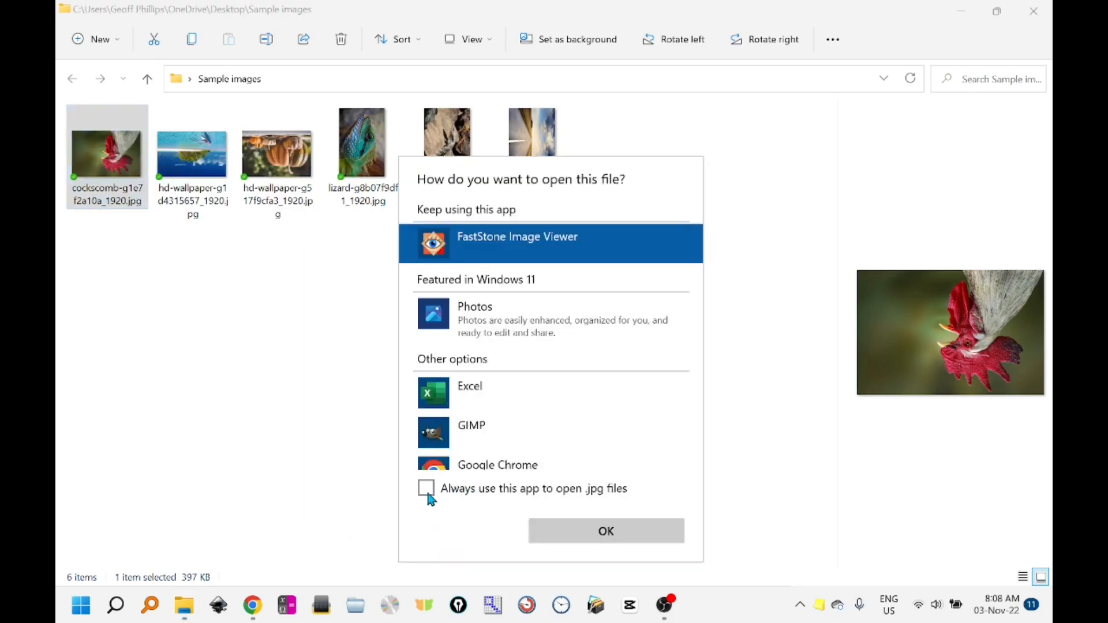
scroll(438, 439, down, 3)
scroll(440, 414, up, 3)
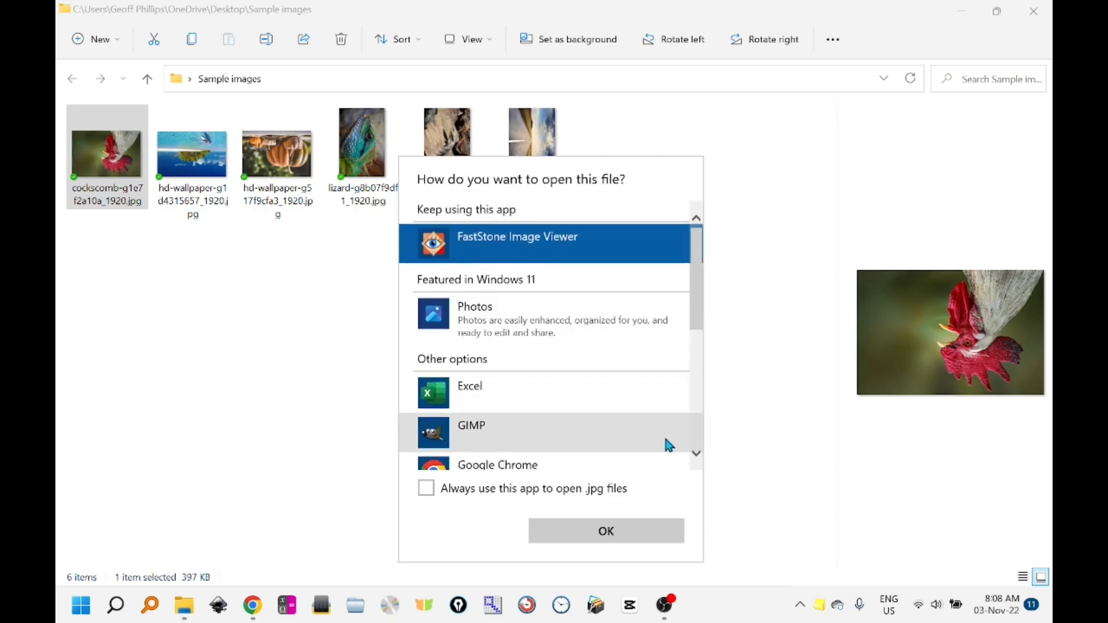
click(750, 473)
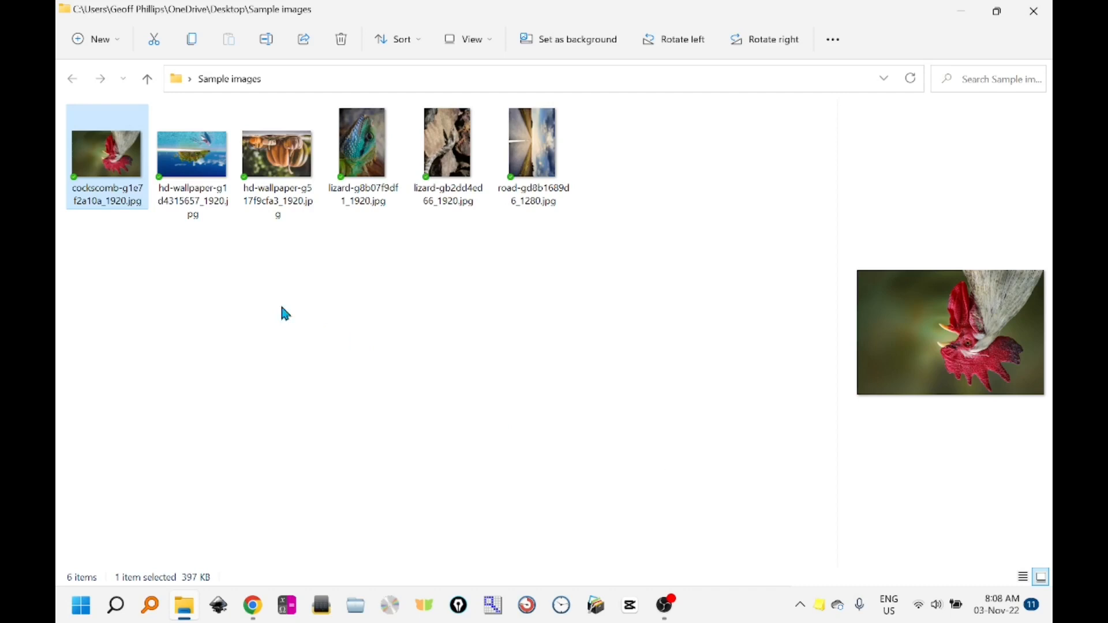
- Open the cockscomb image in FastStone Image Viewer and look over the folder tree around Sample images
double_click(111, 160)
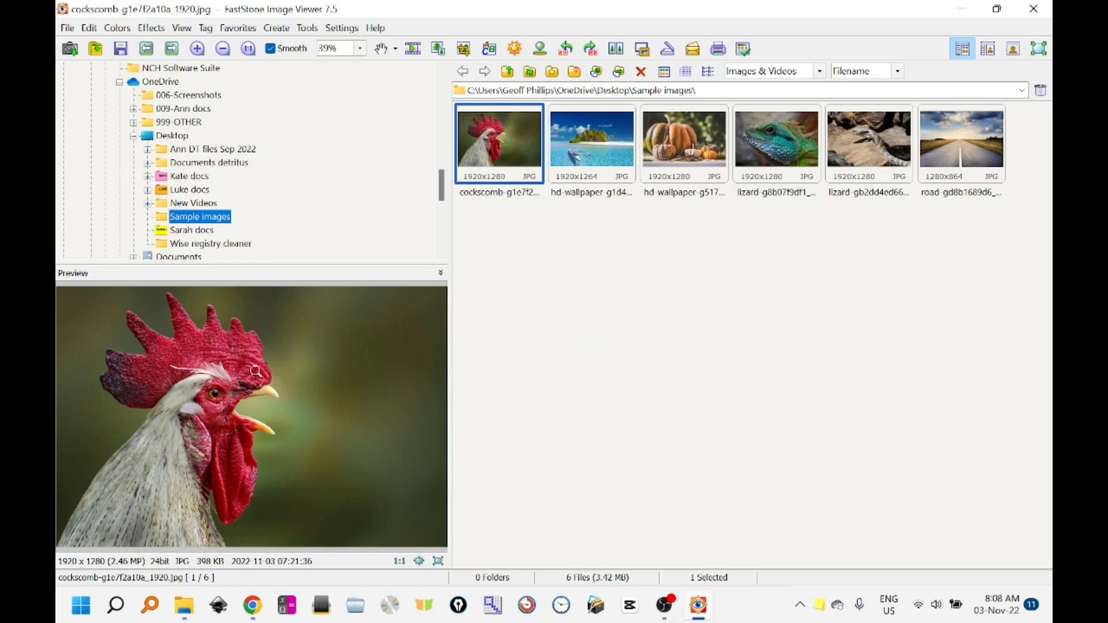
mouse_move(215, 395)
mouse_down()
mouse_move(254, 407)
mouse_move(216, 395)
mouse_up()
scroll(294, 157, down, 1)
scroll(294, 157, up, 2)
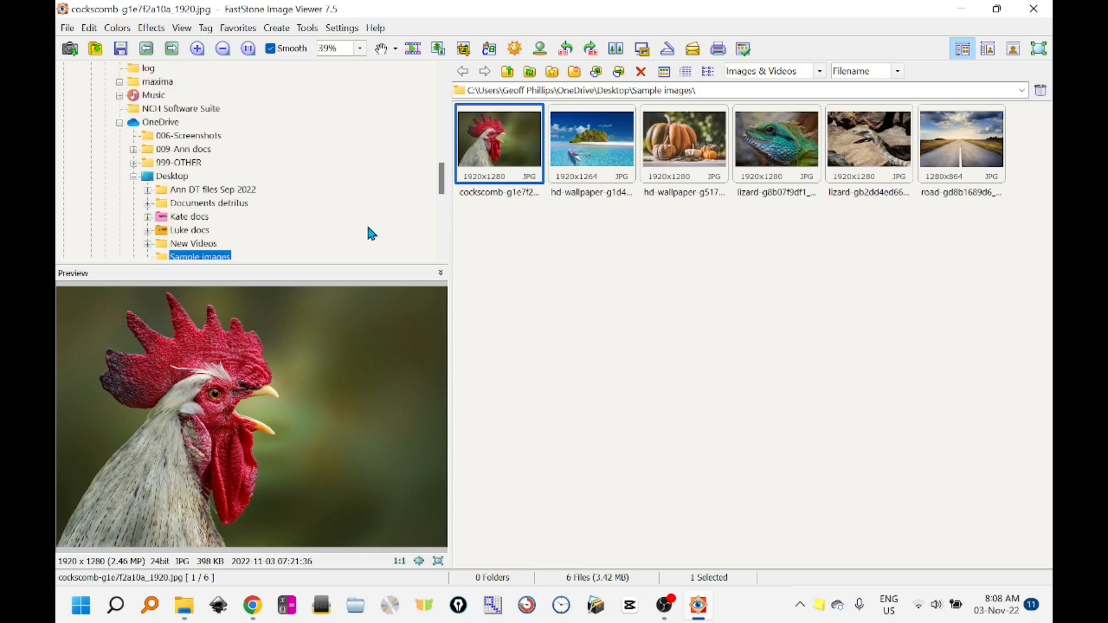
- View the rooster image full screen, cycle through the folder's other images, and return to the thumbnail browser
click(336, 356)
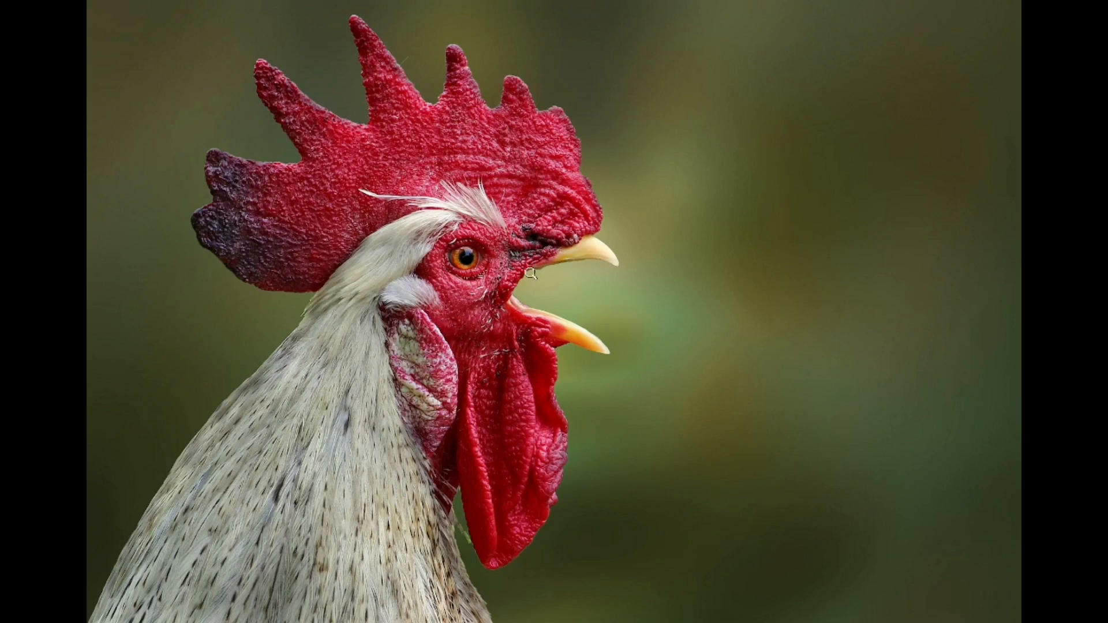
scroll(513, 278, down, 4)
scroll(513, 278, down, 1)
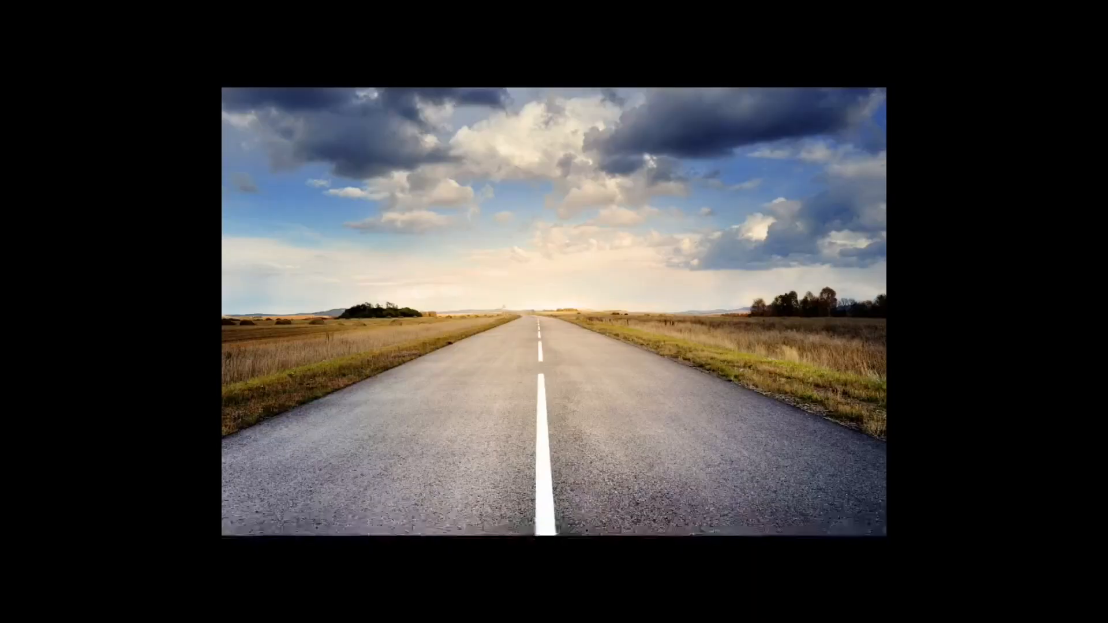
scroll(513, 278, down, 2)
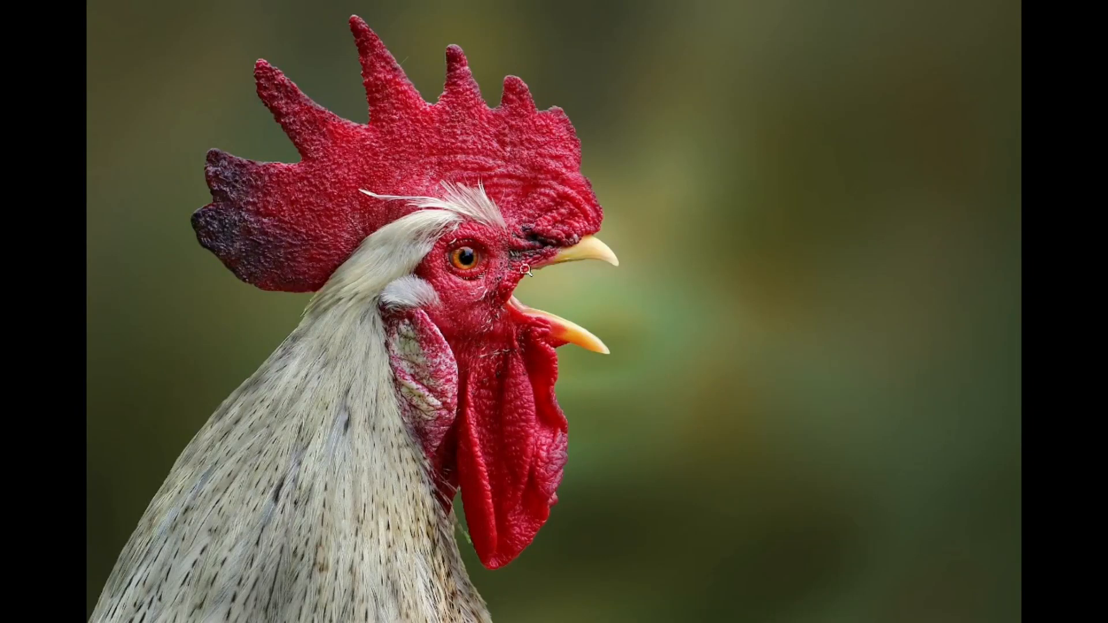
key(Escape)
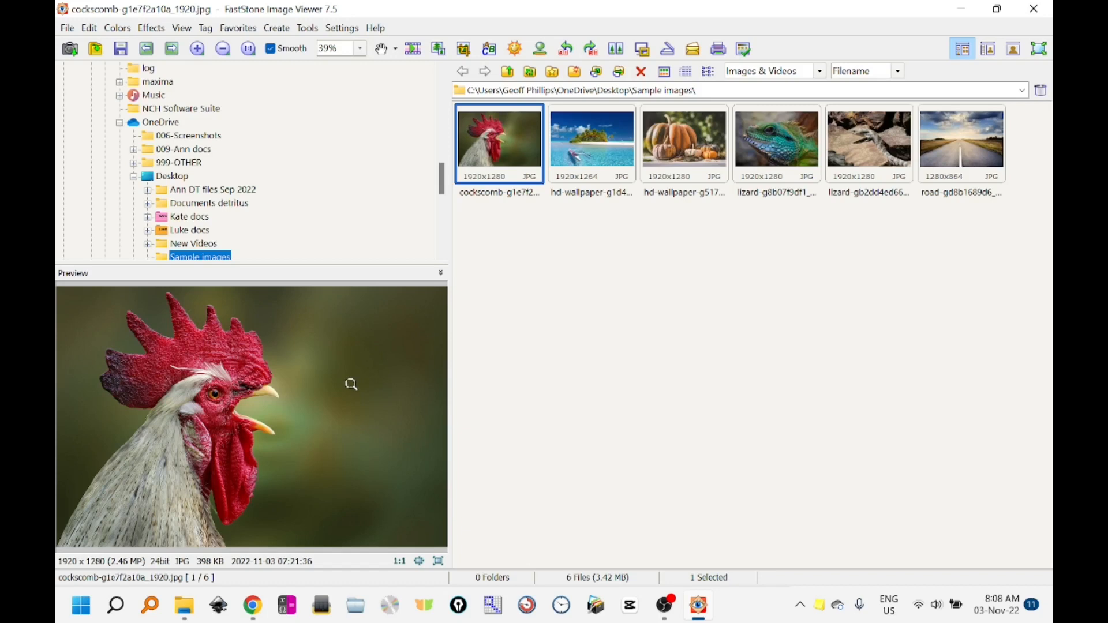
- Crop the rooster image to a freehand area of about 97 x 93 pixels around its eye
click(91, 29)
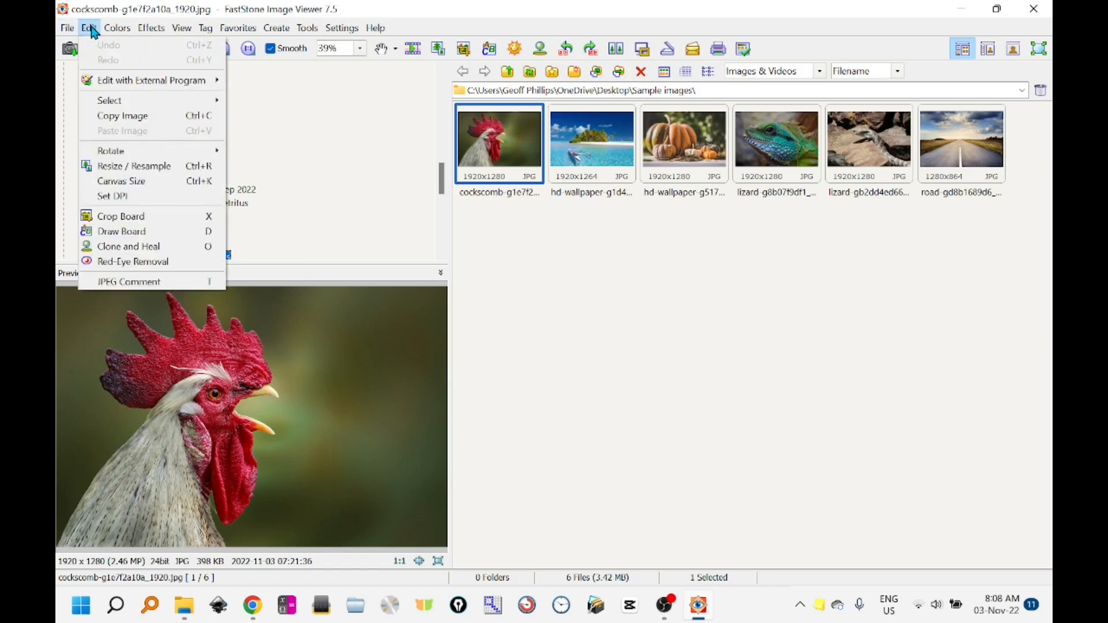
click(137, 217)
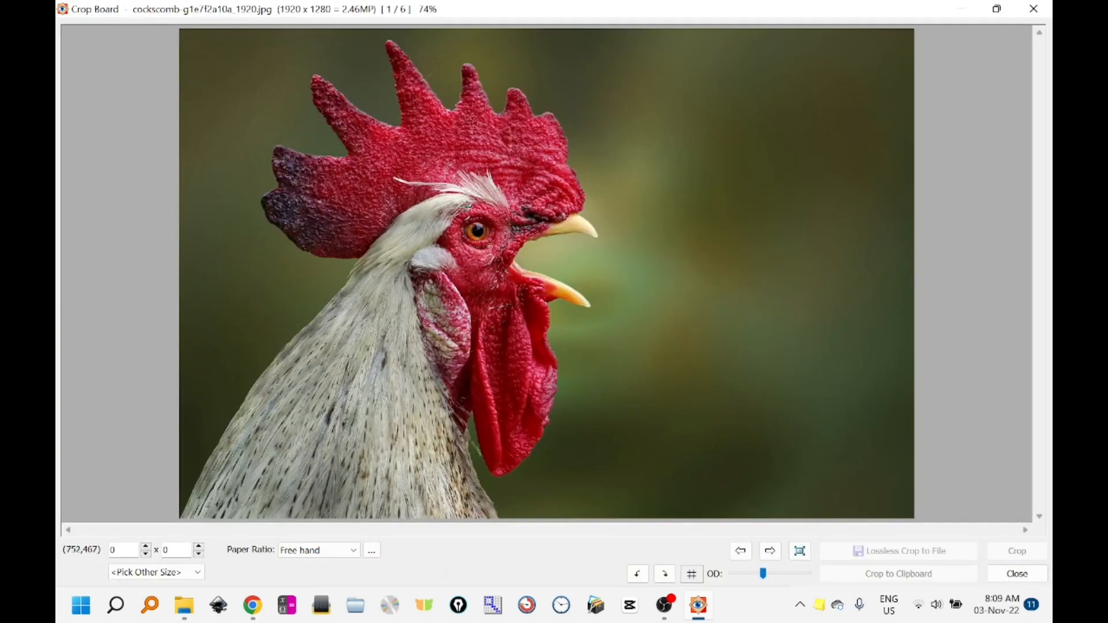
drag(460, 211, 495, 247)
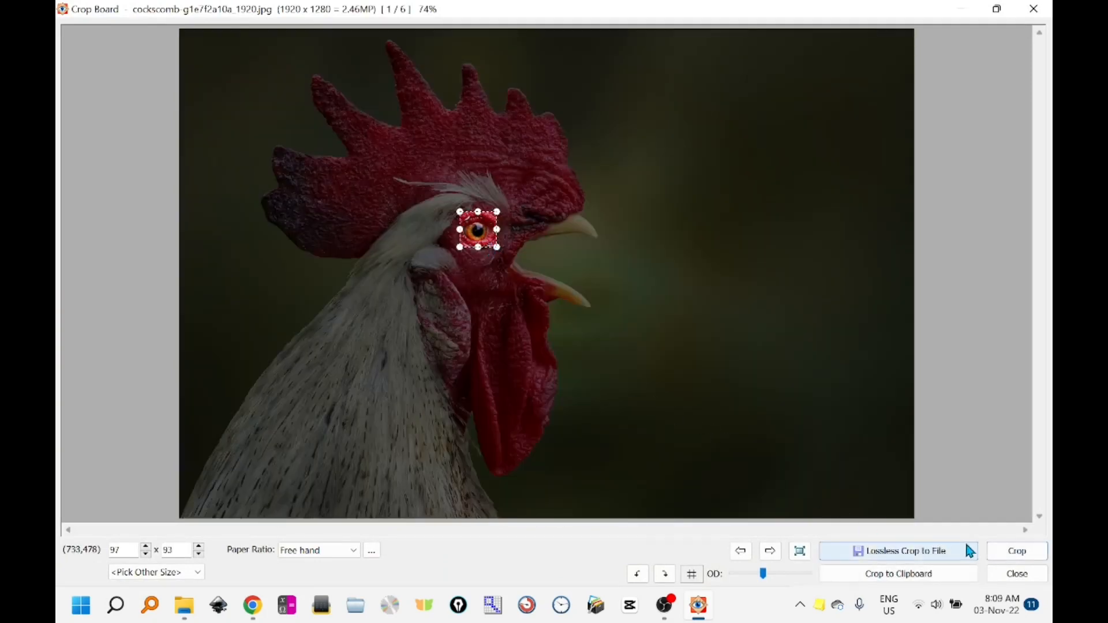
click(1011, 555)
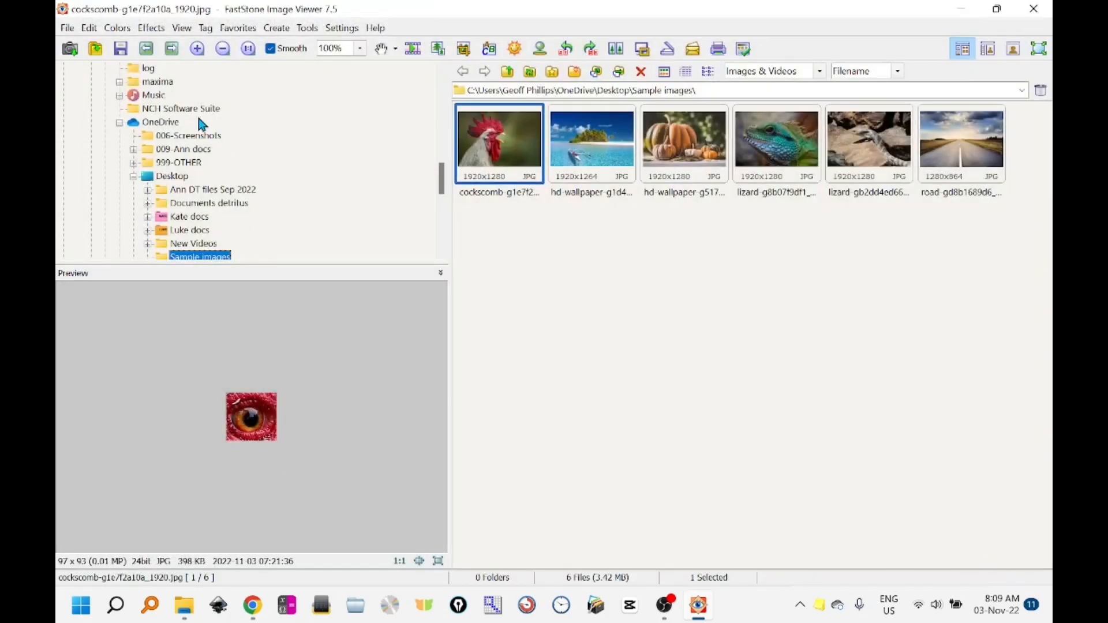
- Save the cropped image as a new JPEG named Eye in the Sample images folder
click(120, 50)
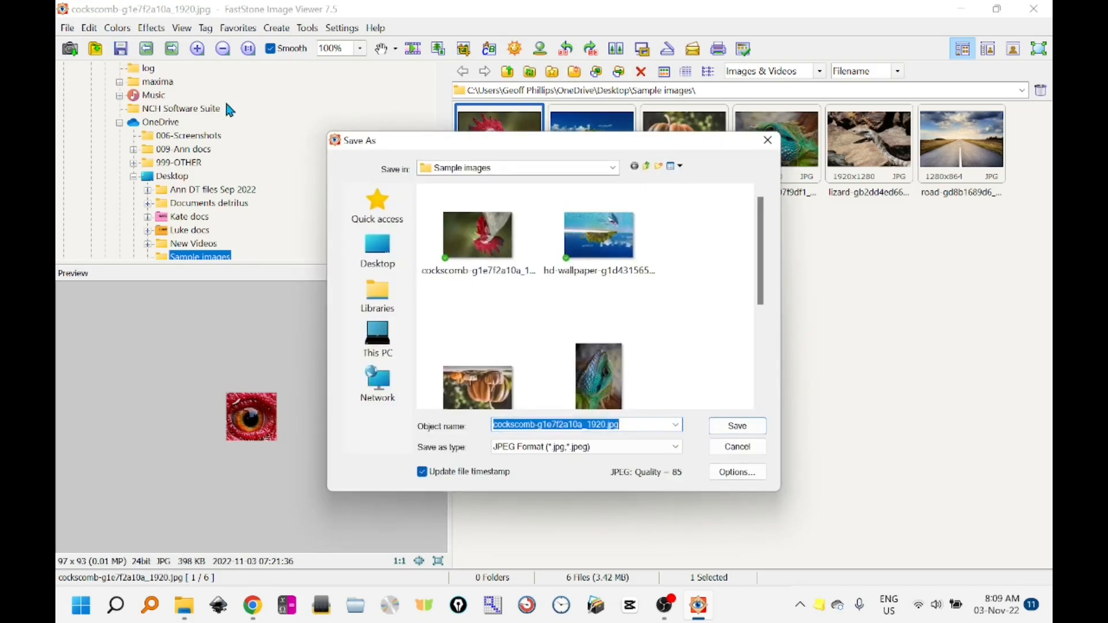
text(Eye)
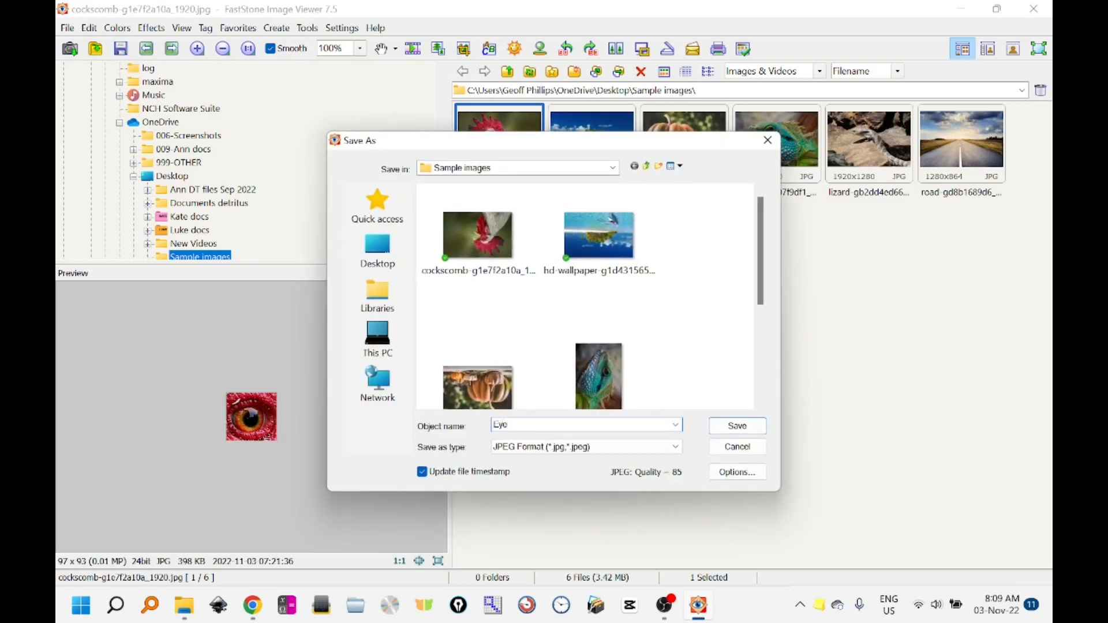
click(743, 431)
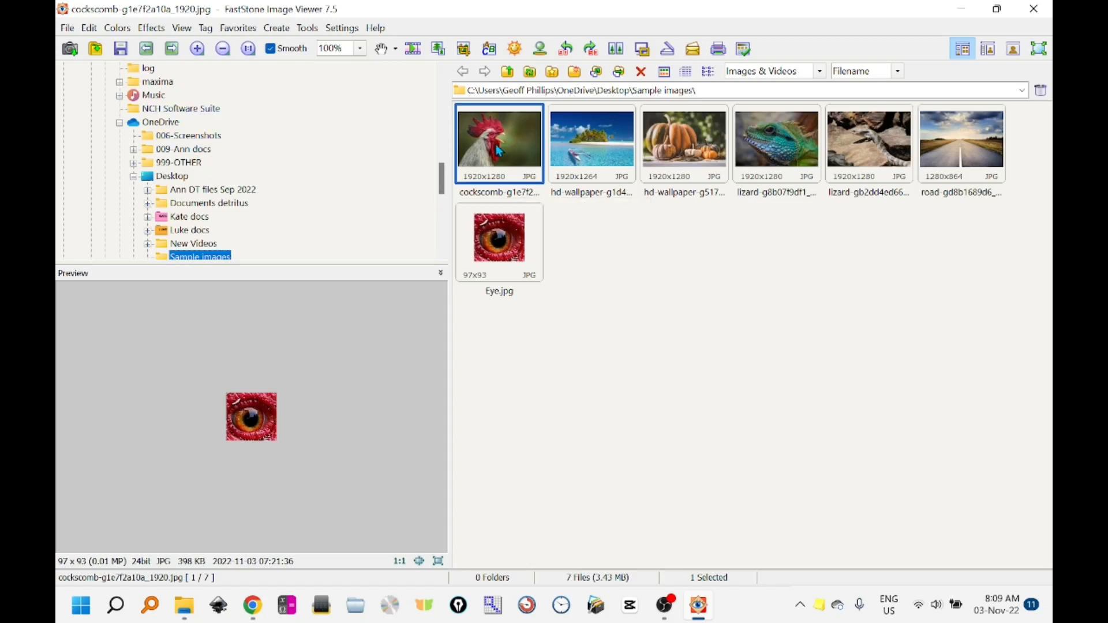
- Open Straighten / Rotate by any Degree for the tropical island image and shift its referencing grid
click(592, 147)
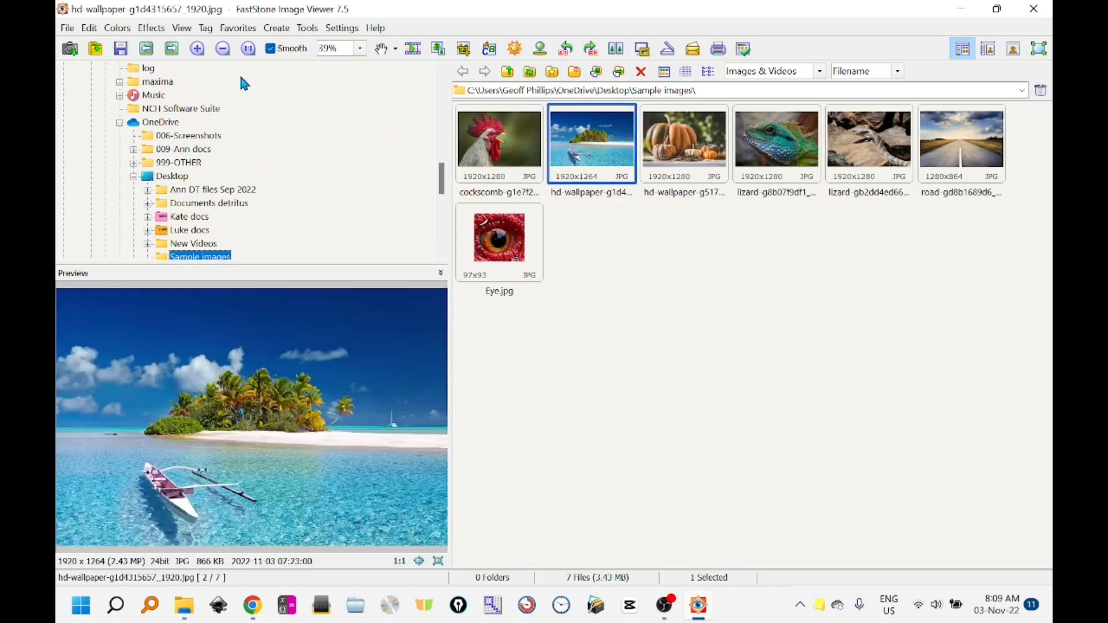
click(89, 28)
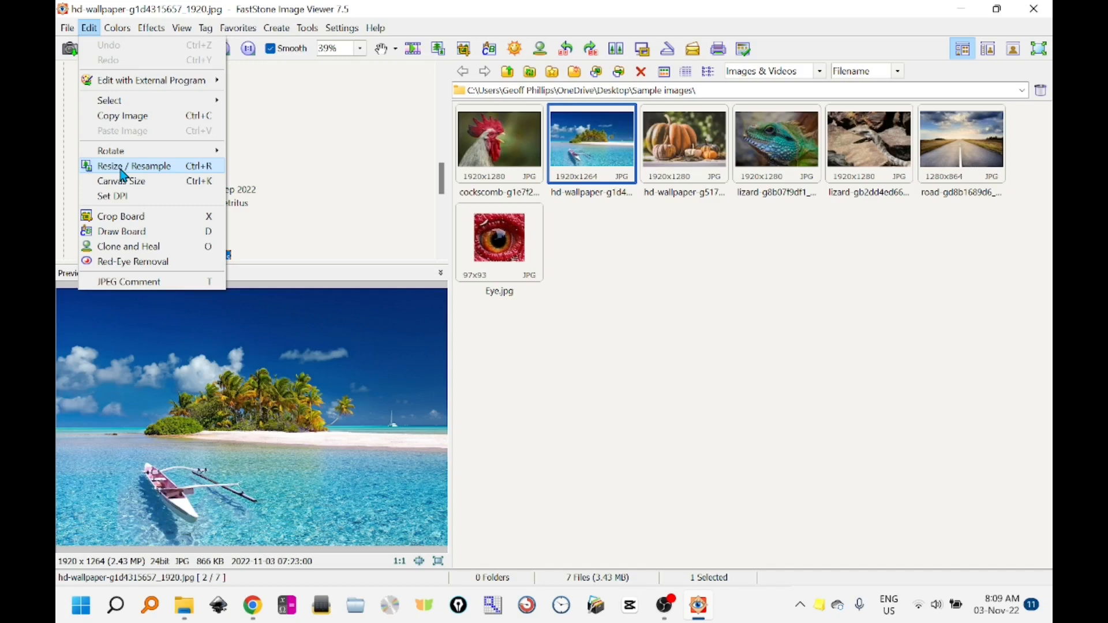
mouse_move(139, 156)
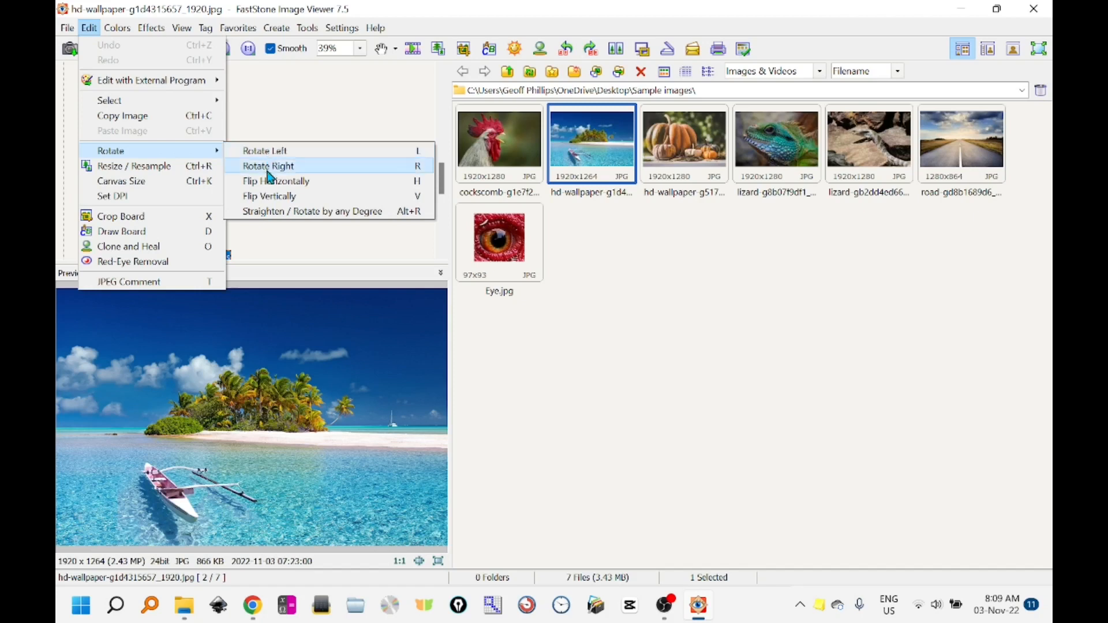
click(269, 214)
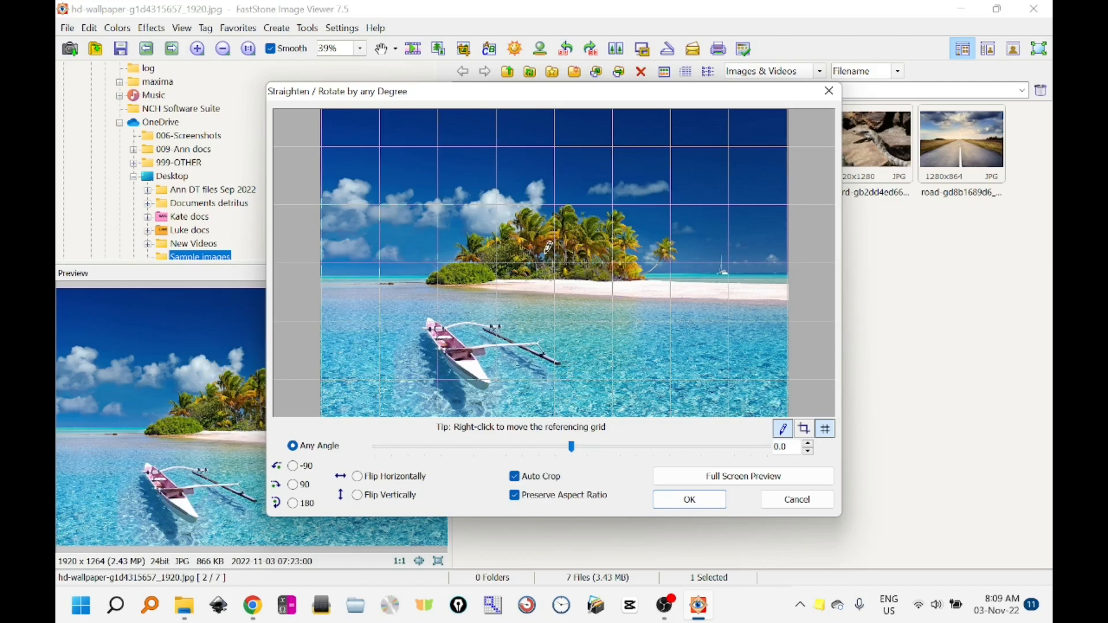
right_click(532, 253)
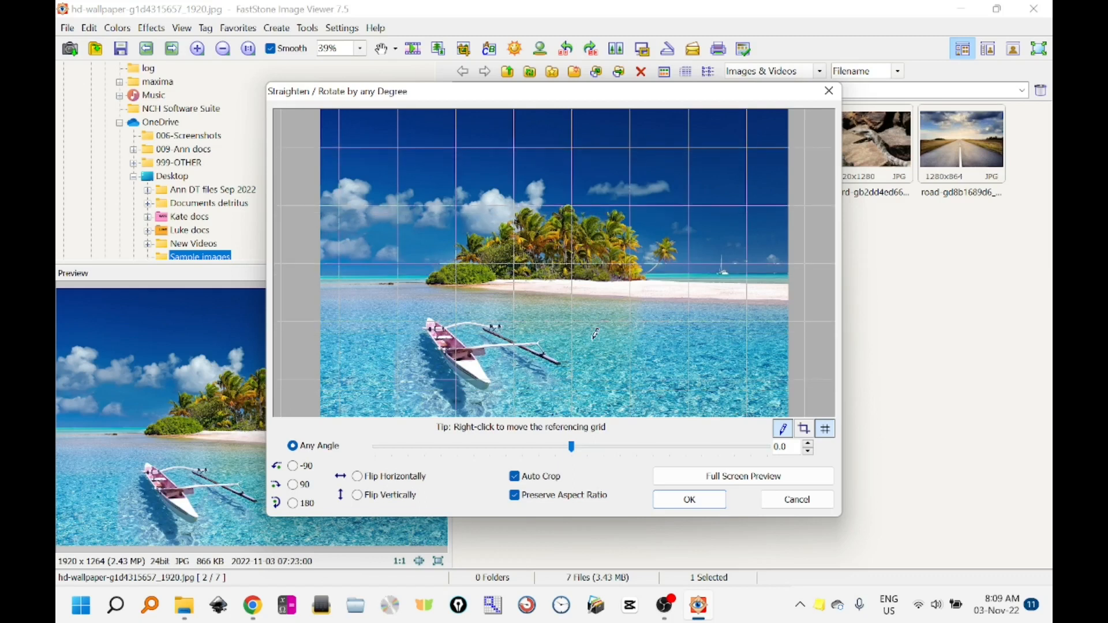
- Try rotating the island image clockwise in small increments to about 2.5 degrees
click(809, 445)
click(809, 444)
click(809, 445)
click(809, 445)
click(808, 445)
click(808, 444)
click(808, 445)
click(808, 445)
click(809, 445)
click(808, 445)
click(809, 445)
click(809, 445)
- Reduce the island image's rotation angle to 0.1 degrees and cancel the straightening
click(809, 452)
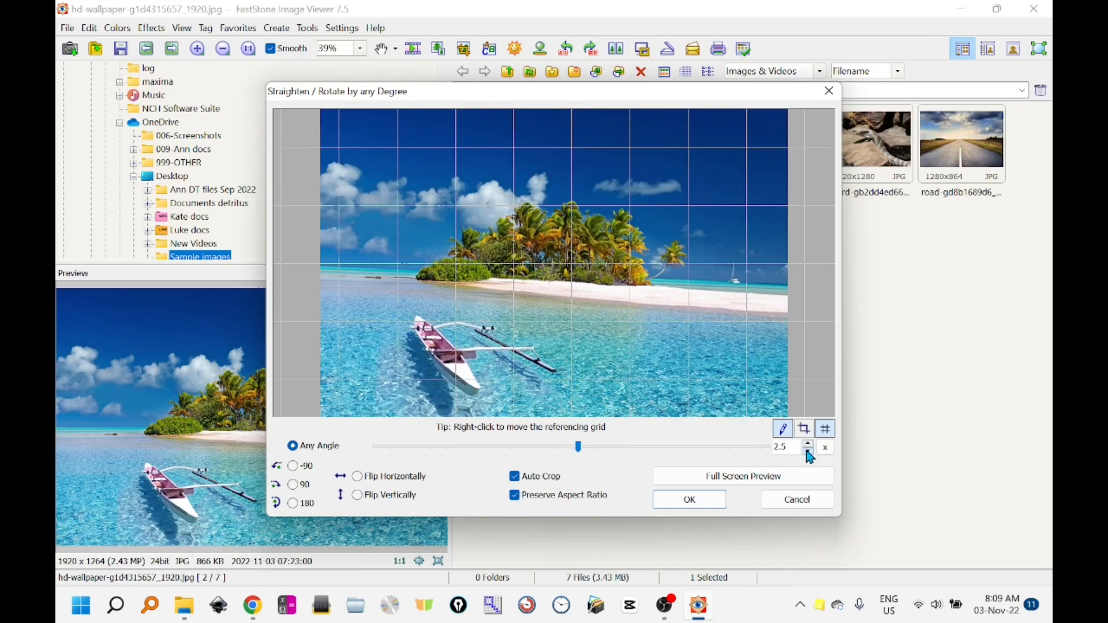
click(808, 452)
click(808, 451)
click(808, 451)
click(808, 451)
click(808, 452)
click(808, 452)
click(809, 452)
click(808, 452)
click(809, 452)
click(809, 452)
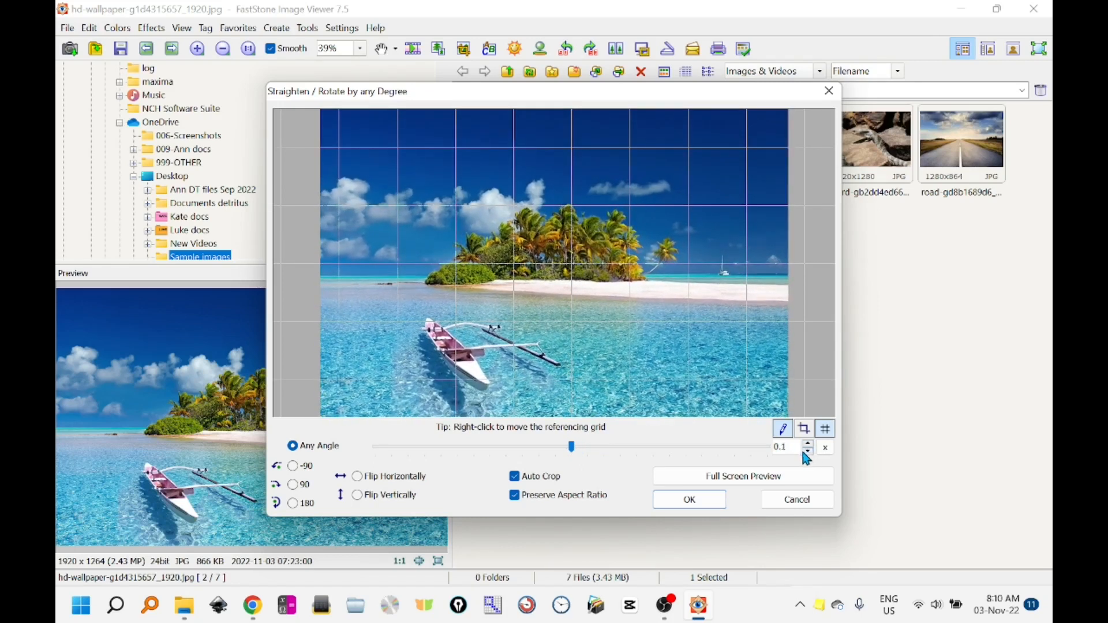
click(786, 501)
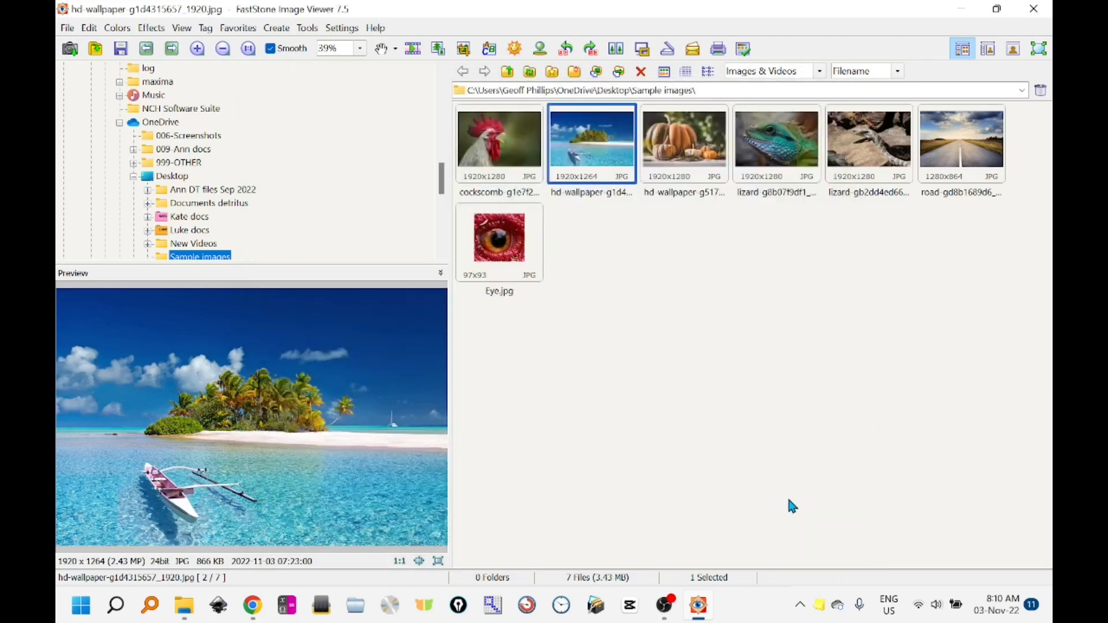
- Play an auto-playing slide show of the folder's images starting from the rooster, and exit it partway through
key(Left)
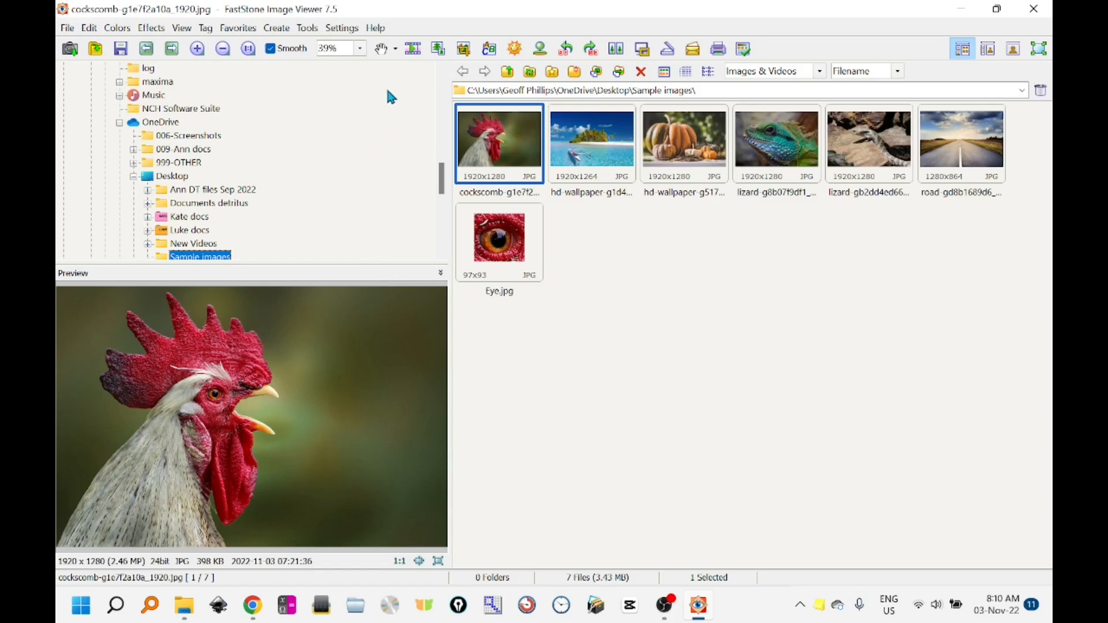
click(413, 50)
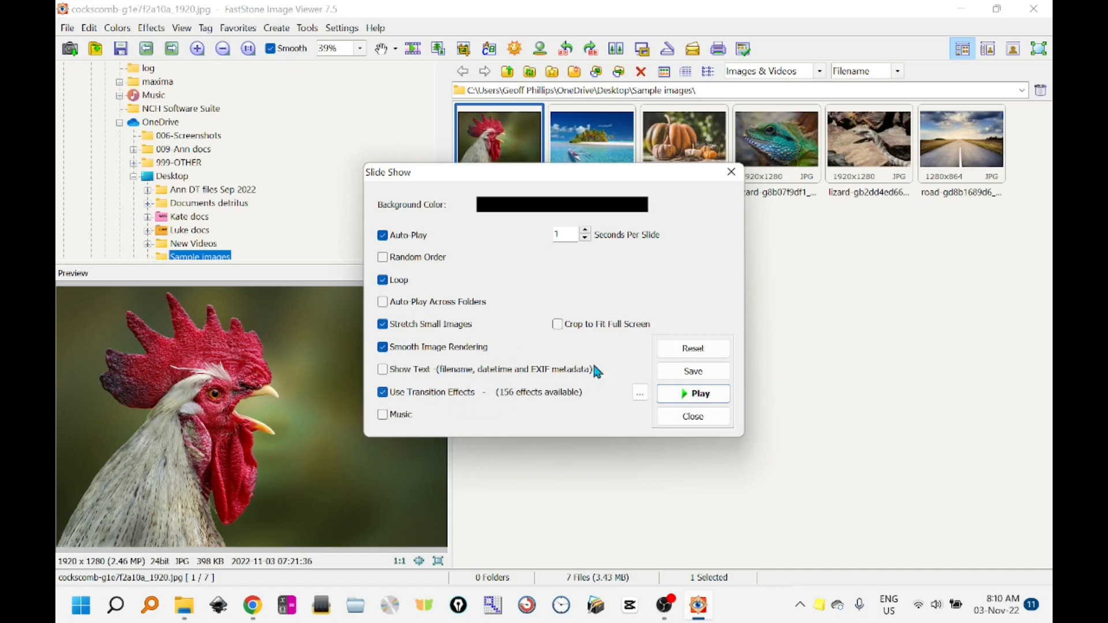
click(694, 394)
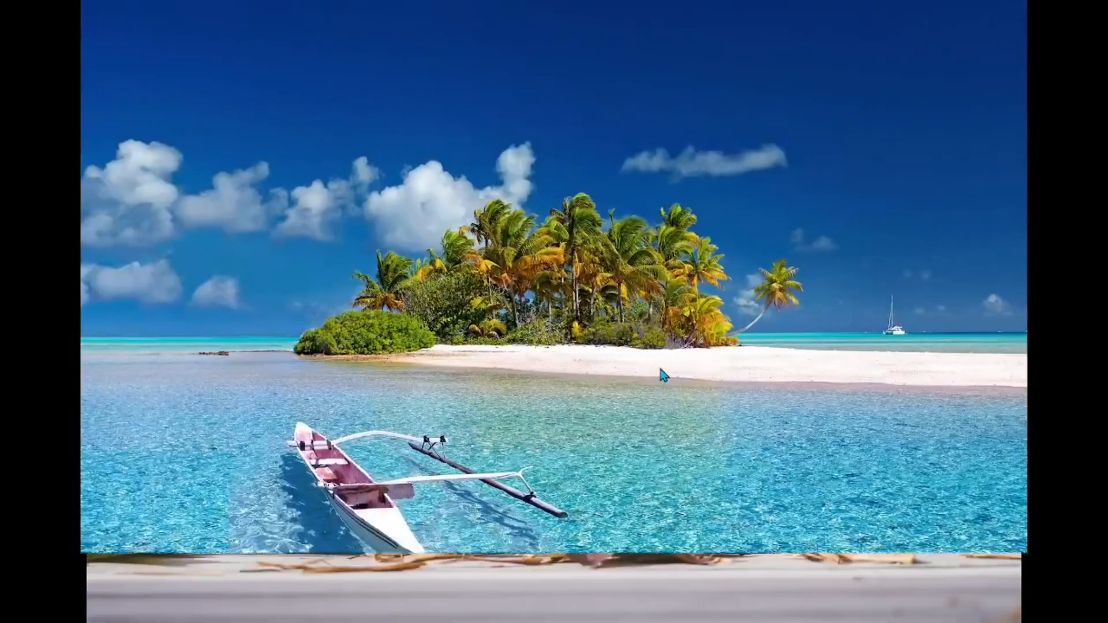
key(Escape)
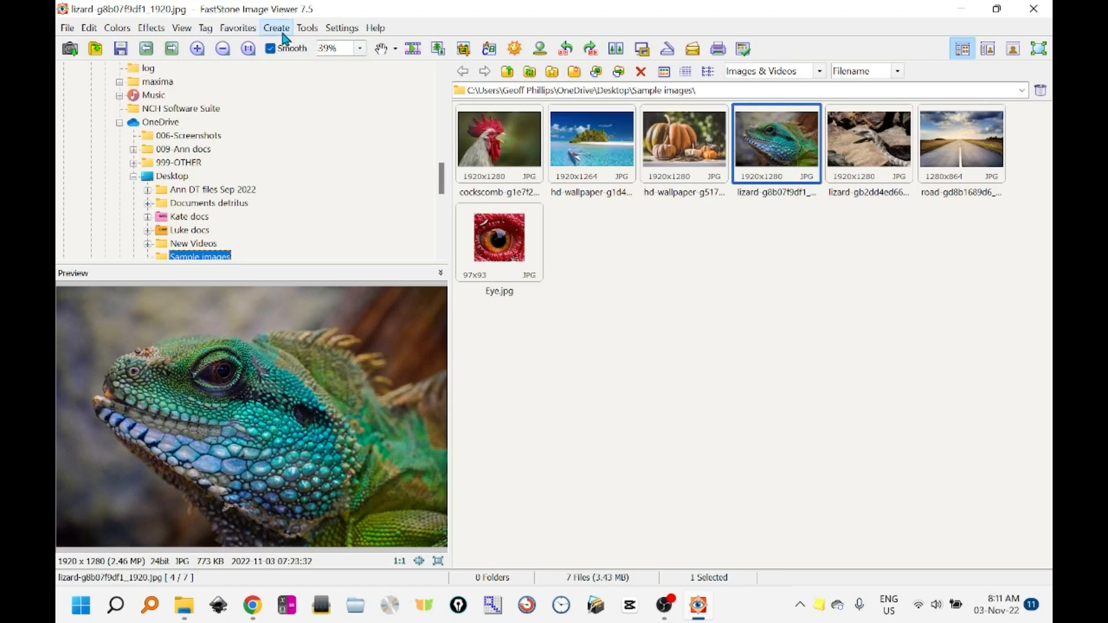
- Select all the images in the Sample images folder and open them in the Slide Show Builder
click(493, 154)
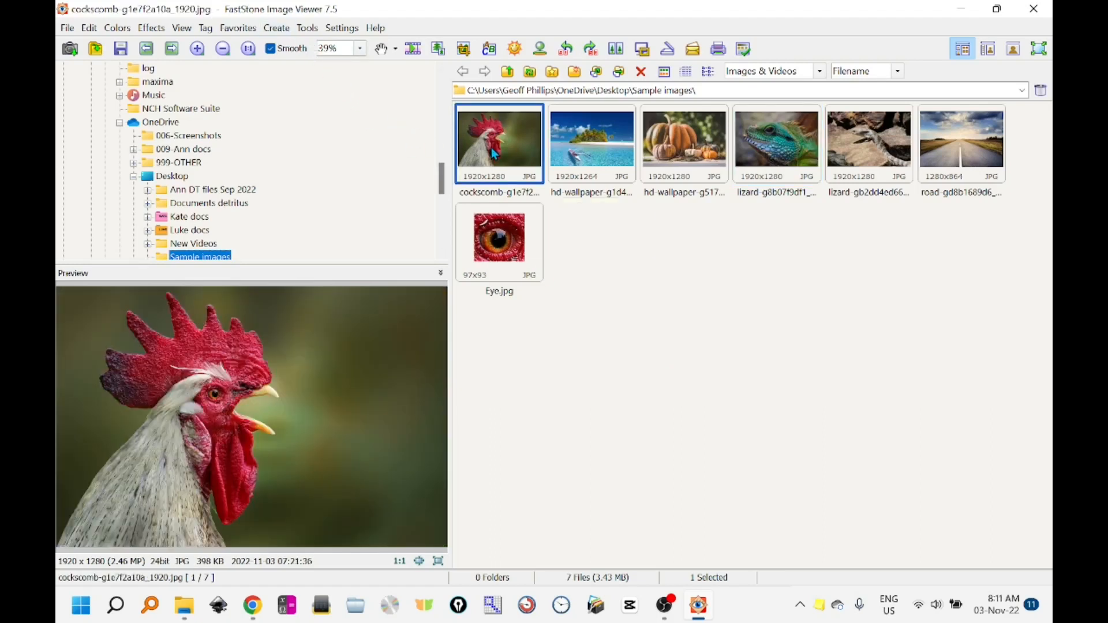
shift+click(690, 145)
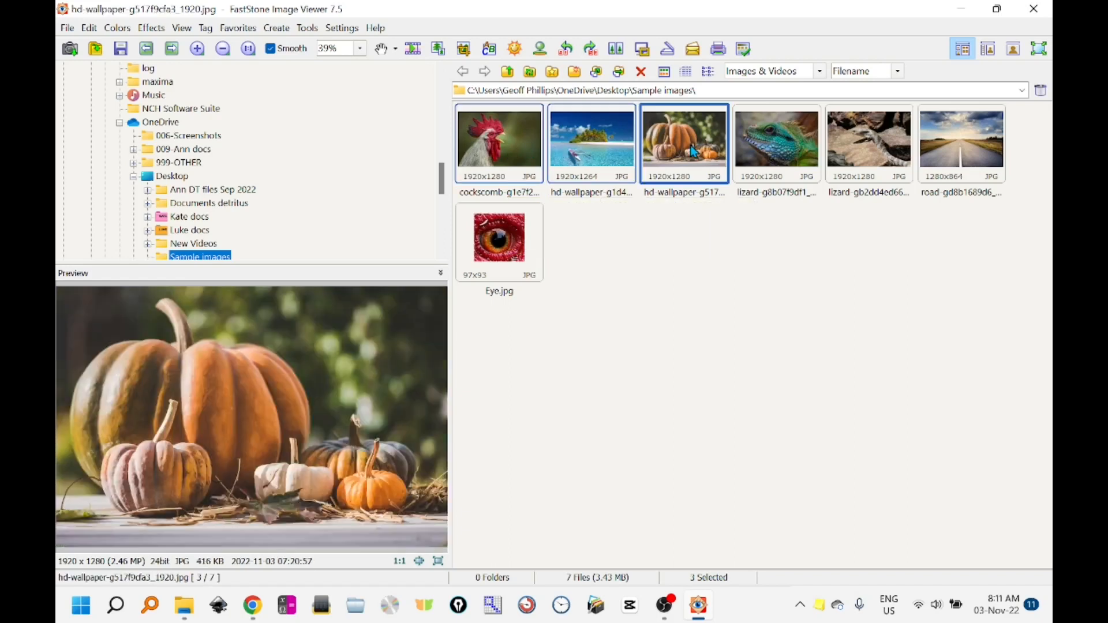
click(500, 154)
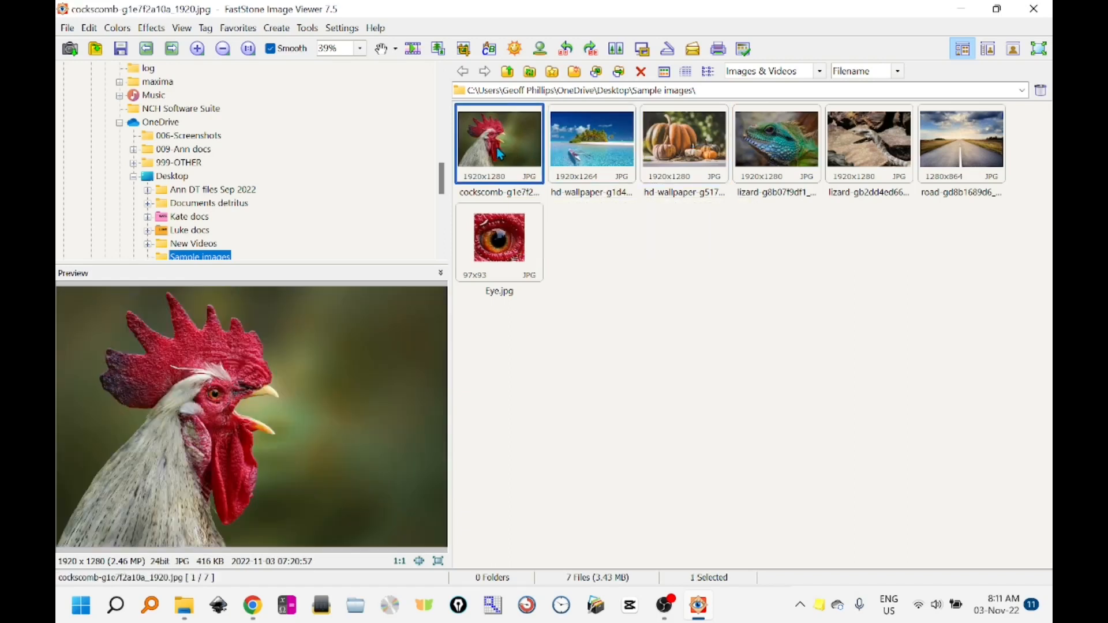
click(593, 146)
click(527, 147)
key(ctrl+a)
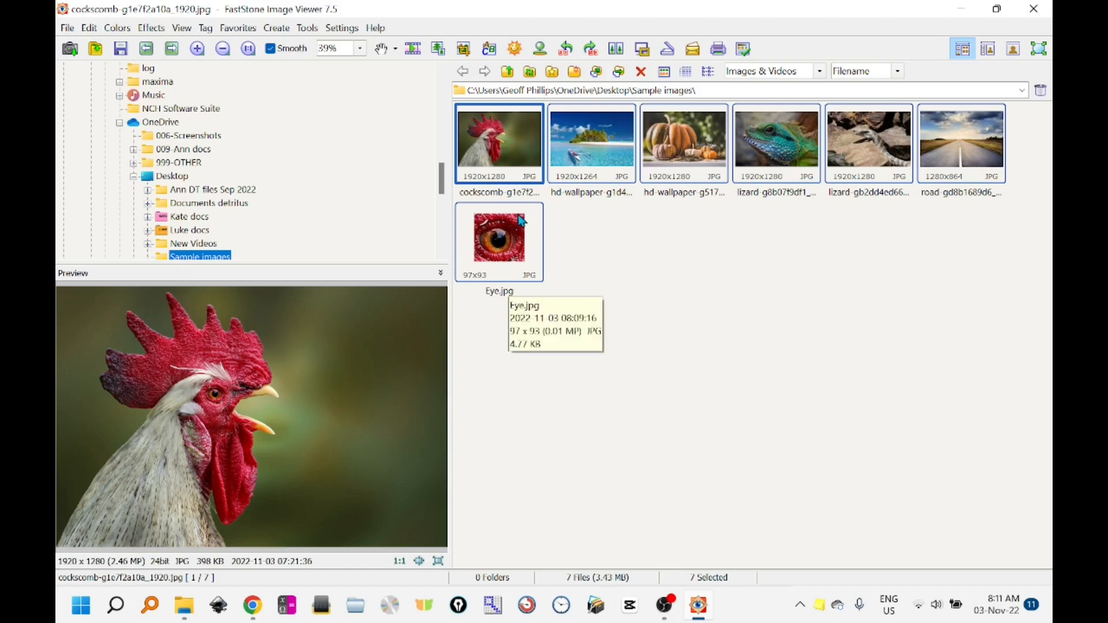
click(282, 29)
click(288, 44)
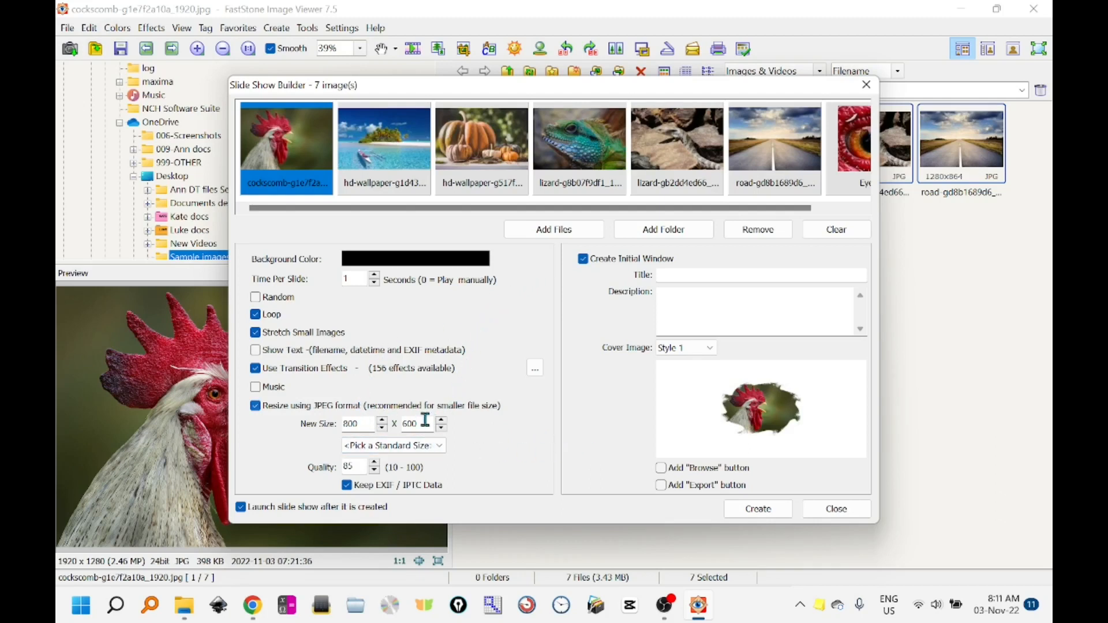
- Briefly enable the slide show's music option, turn it off again, and create the show as SlideShow.exe in the Sample images folder
click(257, 391)
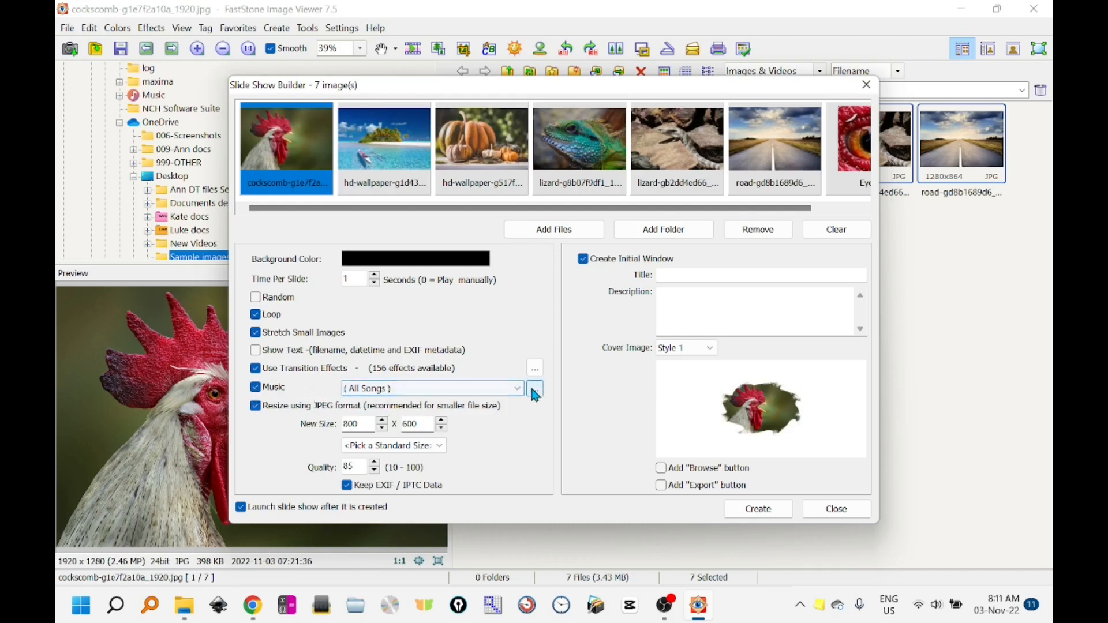
click(257, 388)
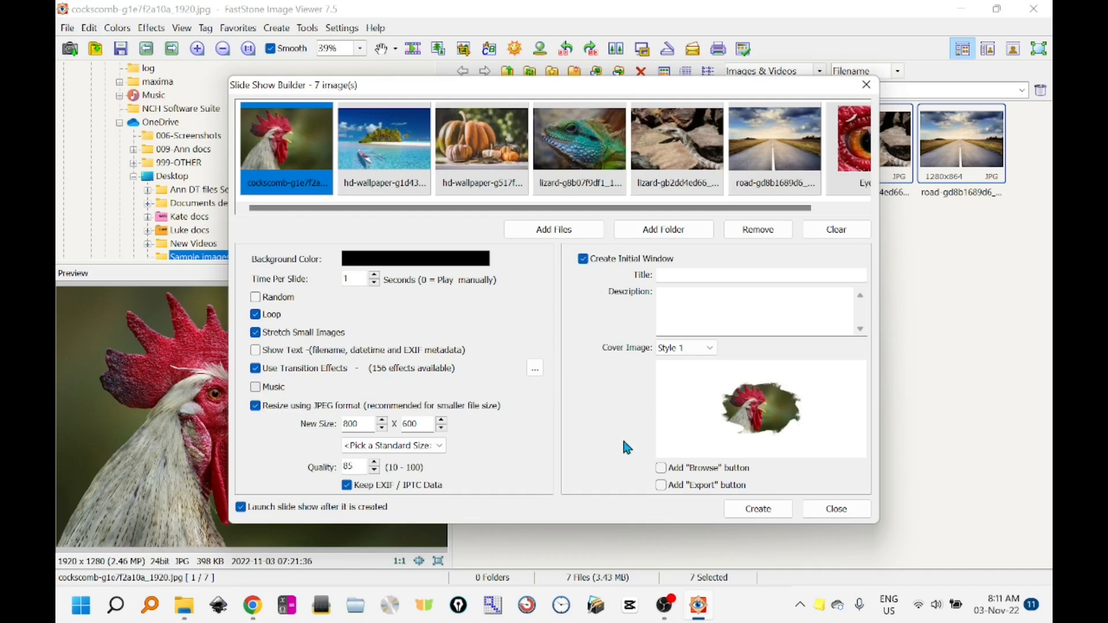
click(757, 510)
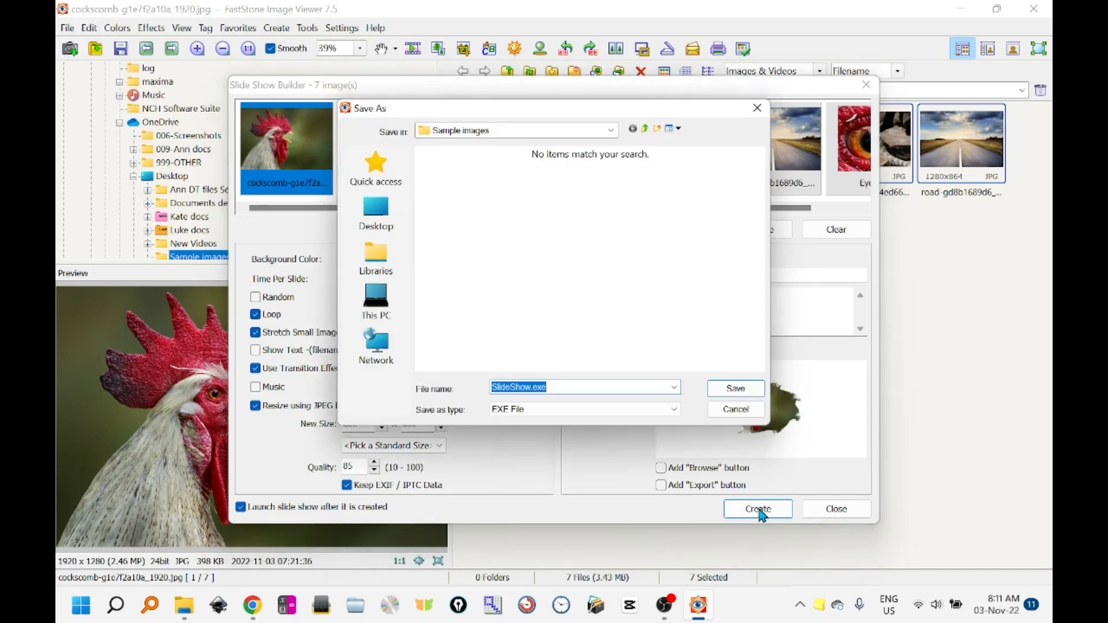
click(731, 393)
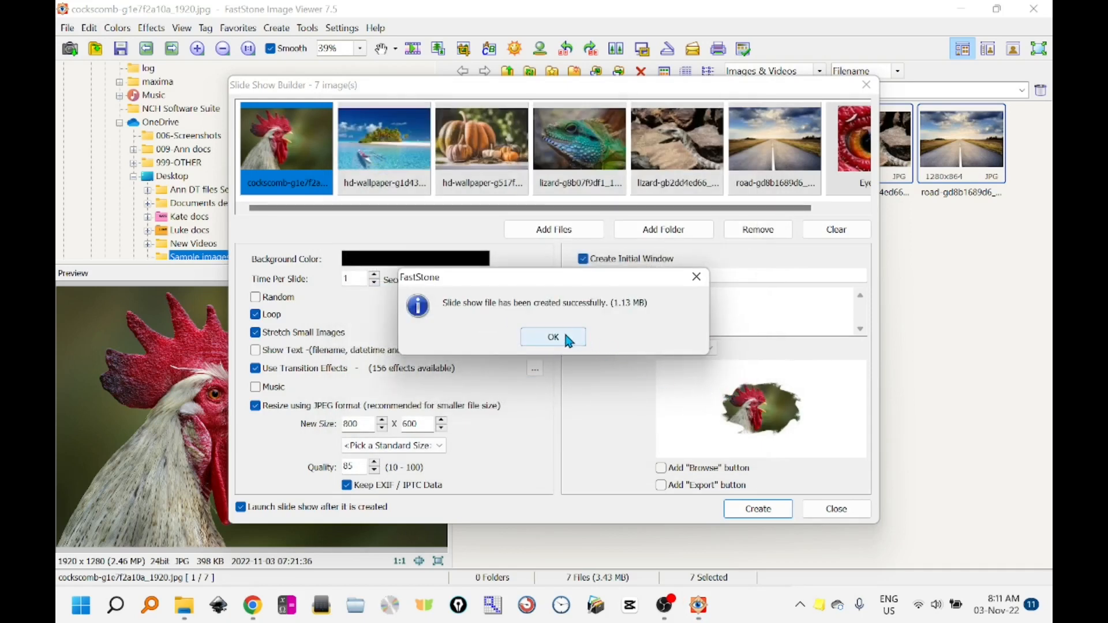
click(563, 338)
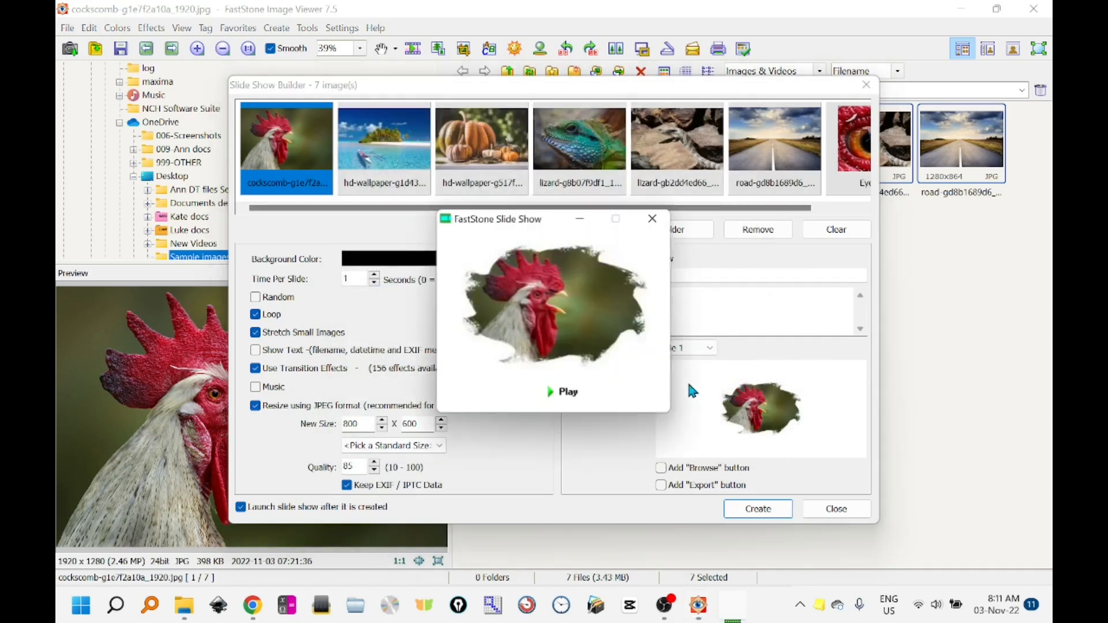
- Play the created slide show, exit it partway through, and close its start window and the Slide Show Builder
click(568, 395)
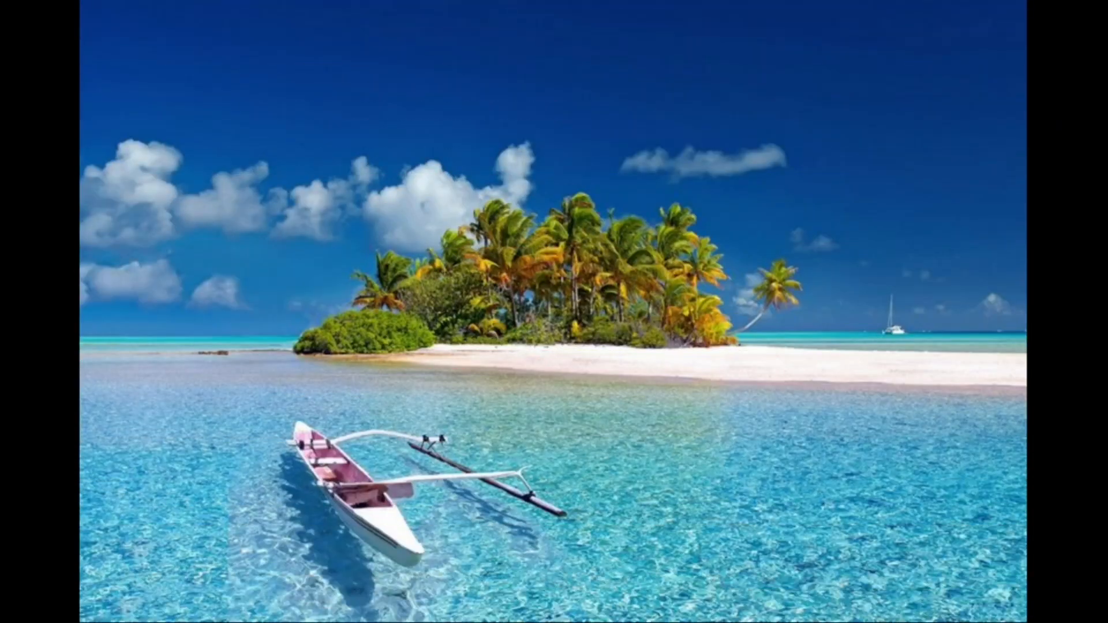
key(Escape)
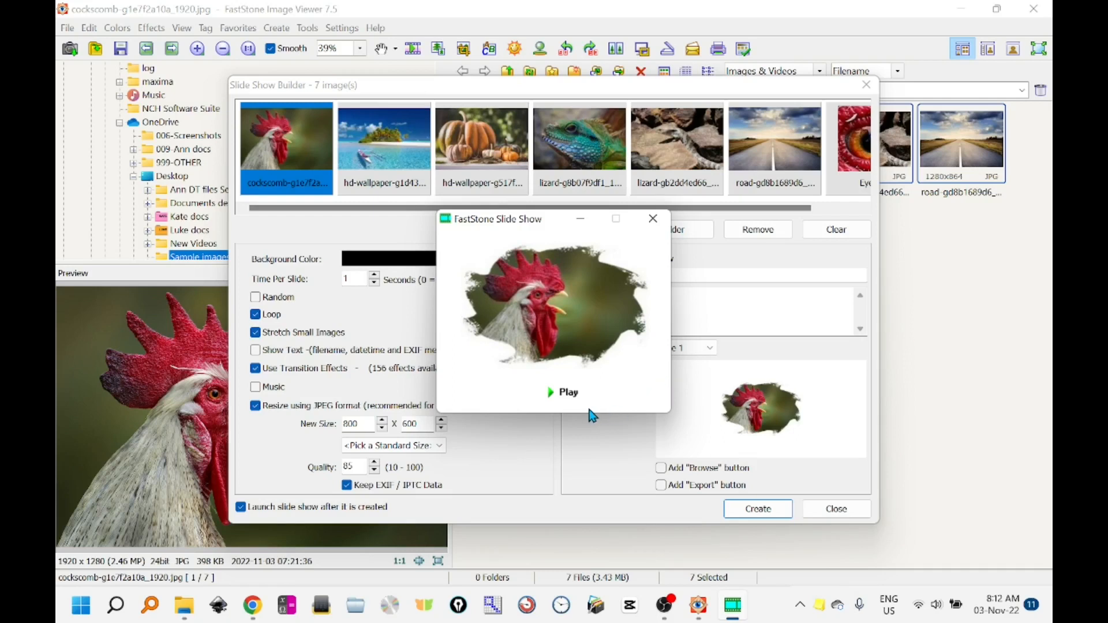
click(655, 220)
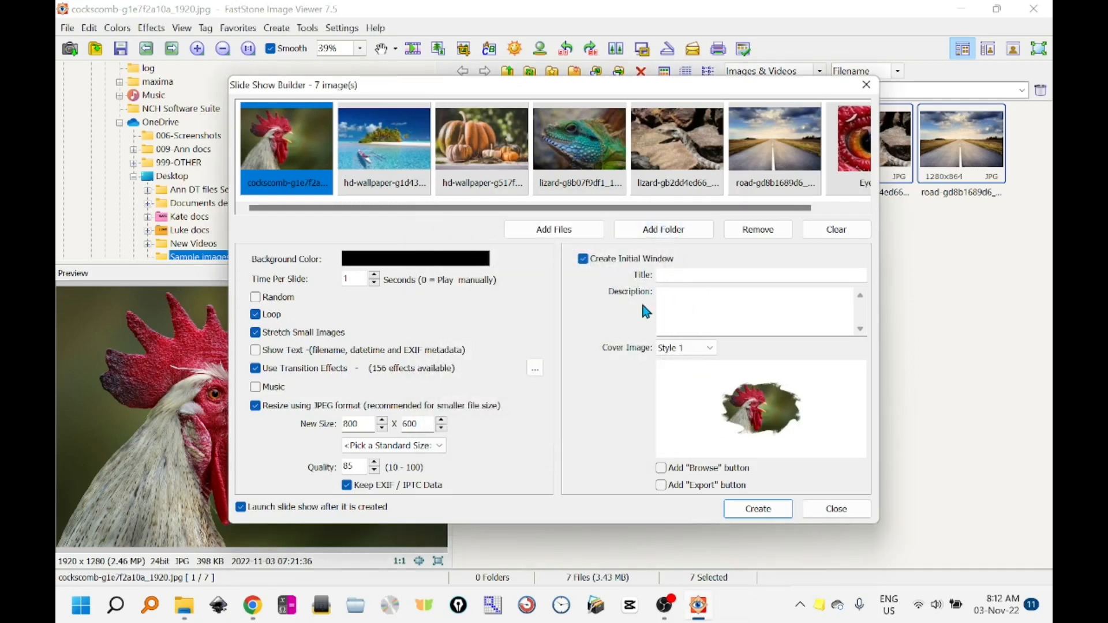
click(831, 518)
- Open Batch Convert for the selected sample images to view its options, and close it without converting anything
click(308, 29)
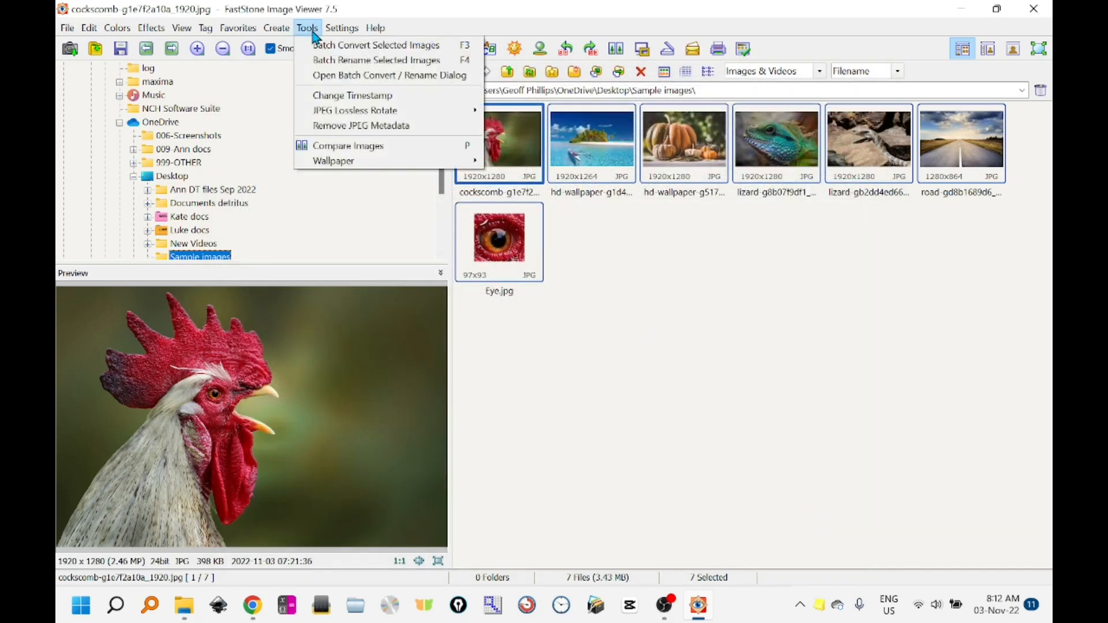
click(323, 46)
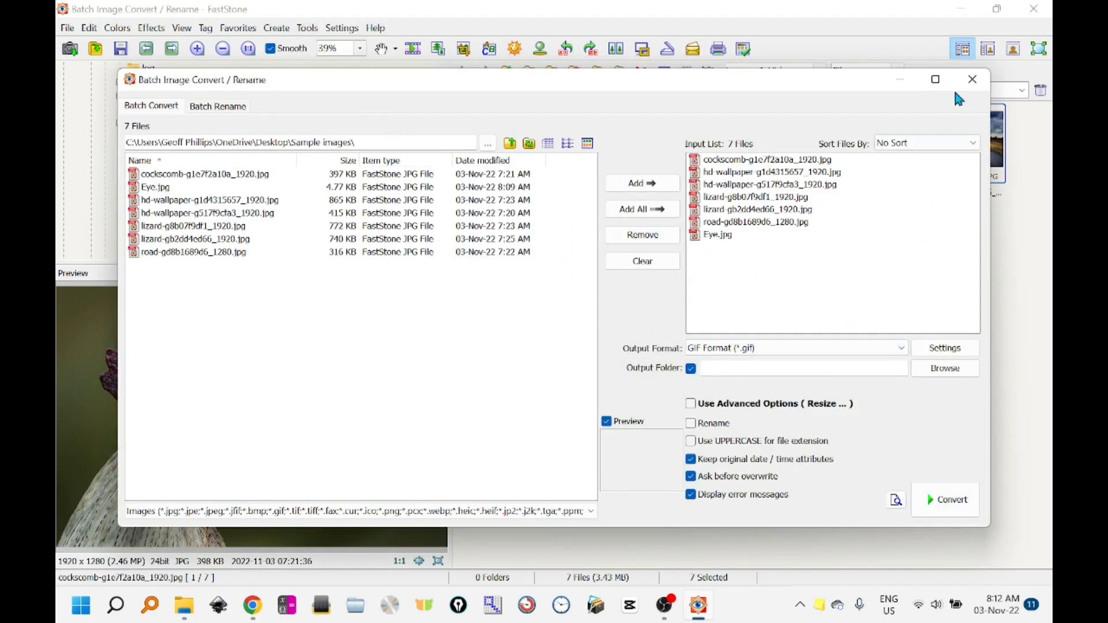
click(972, 87)
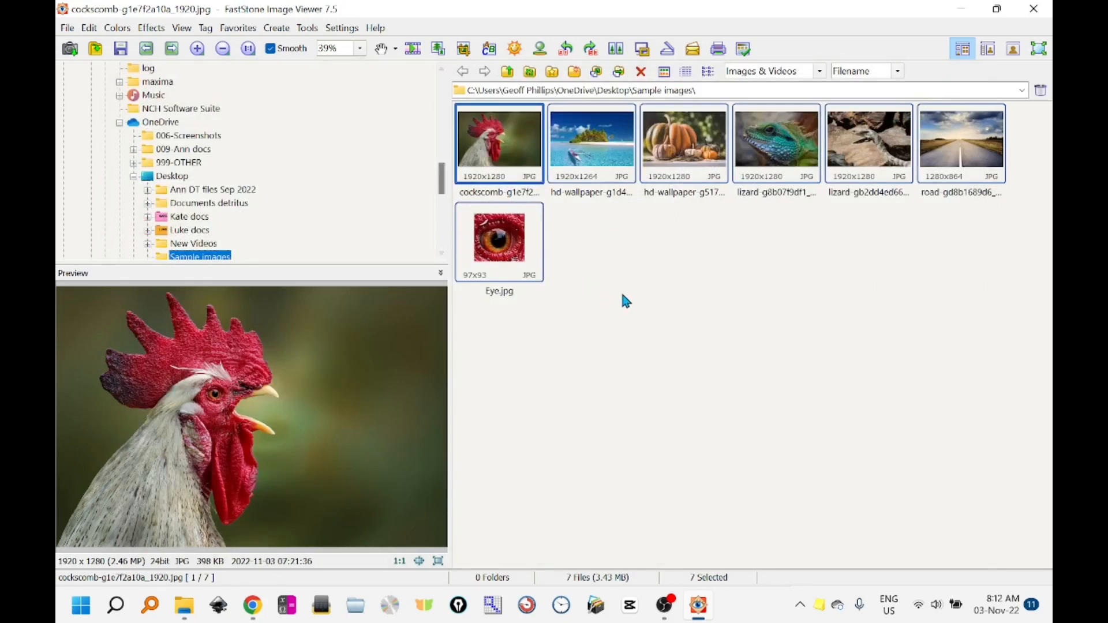